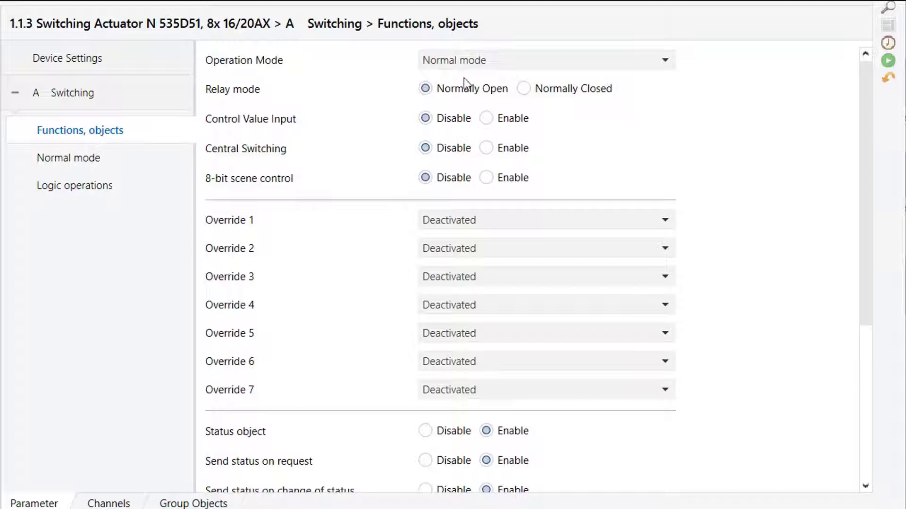
# - Switch channel A's operation mode from the dropdown to Timer mode
pyautogui.click(501, 56)
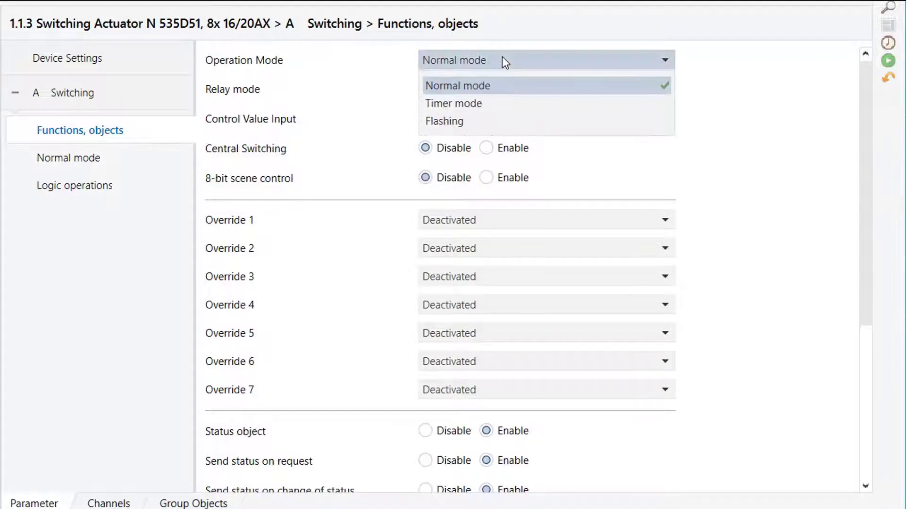
pyautogui.click(489, 105)
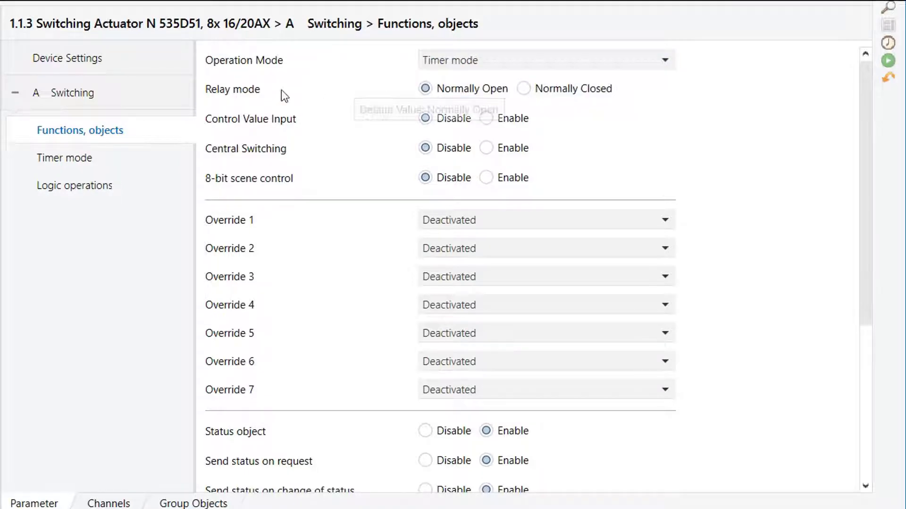
# - Show channel A's Timer mode page and review the Warning before switching off choices
pyautogui.click(49, 165)
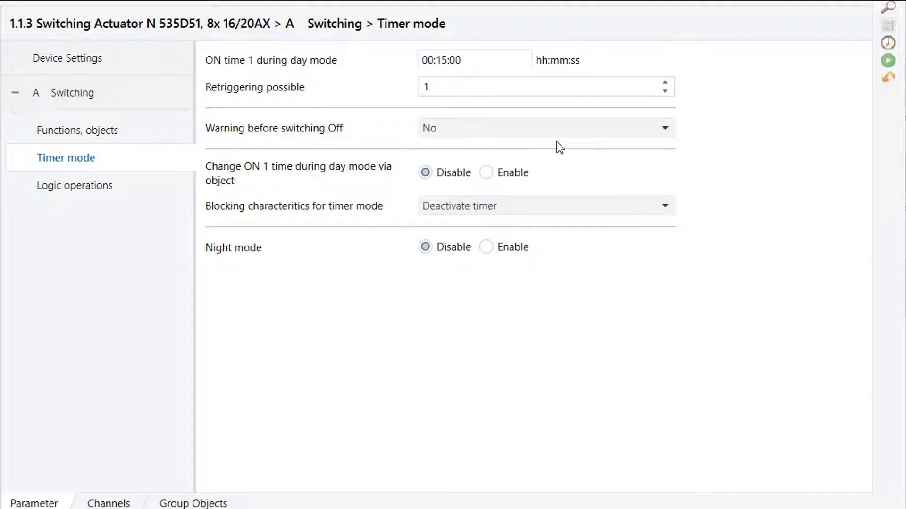
pyautogui.click(666, 135)
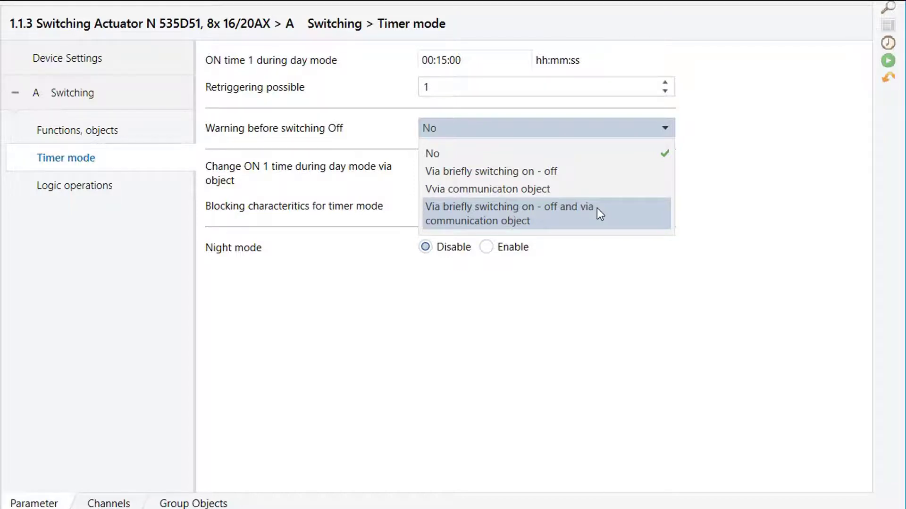
# - Show the device's group objects and select the Day mode timer object
pyautogui.click(597, 208)
pyautogui.click(184, 504)
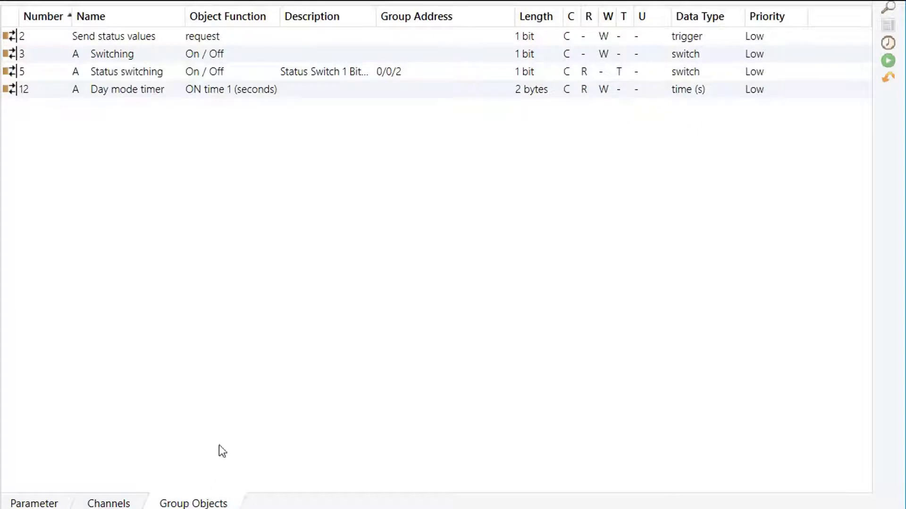
pyautogui.click(118, 94)
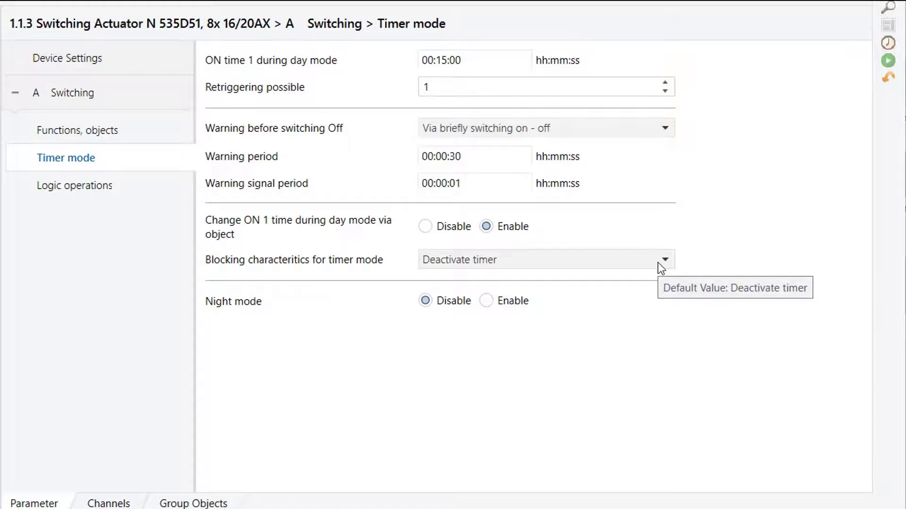
pyautogui.click(658, 263)
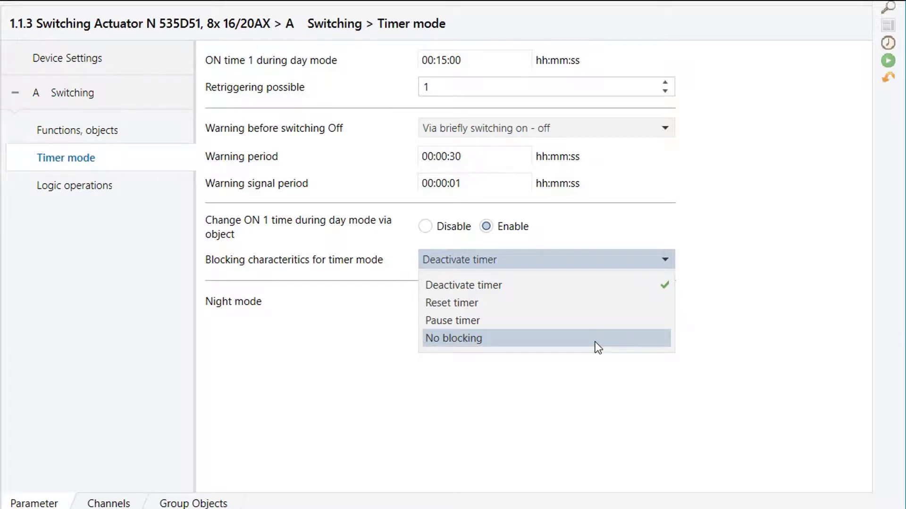
pyautogui.click(608, 285)
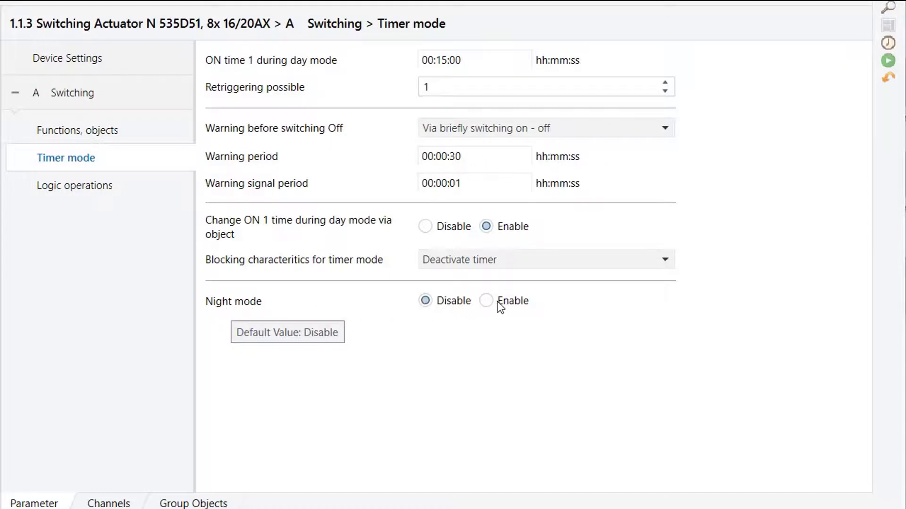
# - Enable Night mode for channel A with brief on-off warning and night ON-time change via object
pyautogui.click(486, 302)
pyautogui.scroll(-1, 536, 293)
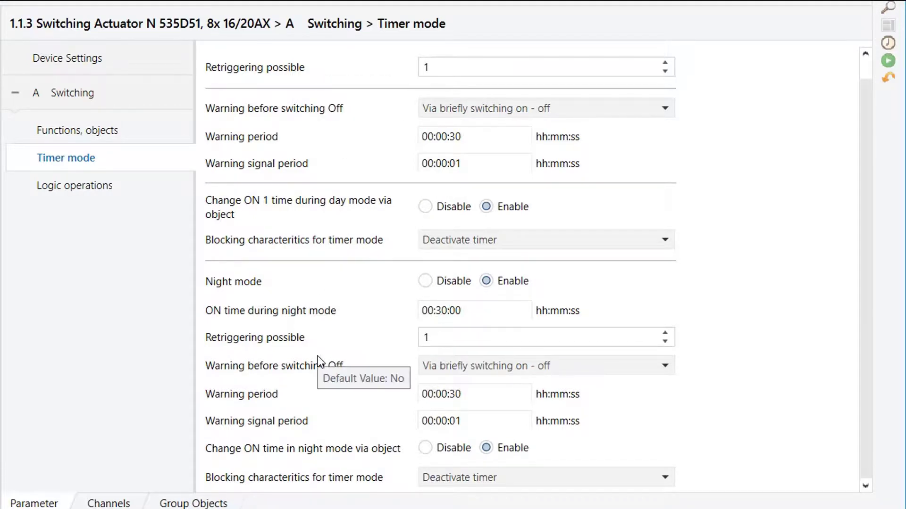
pyautogui.click(433, 369)
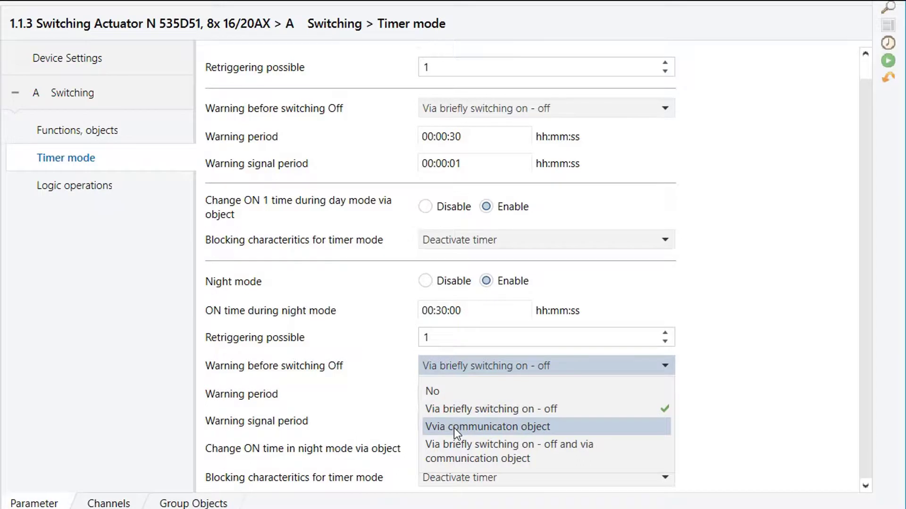
pyautogui.click(472, 409)
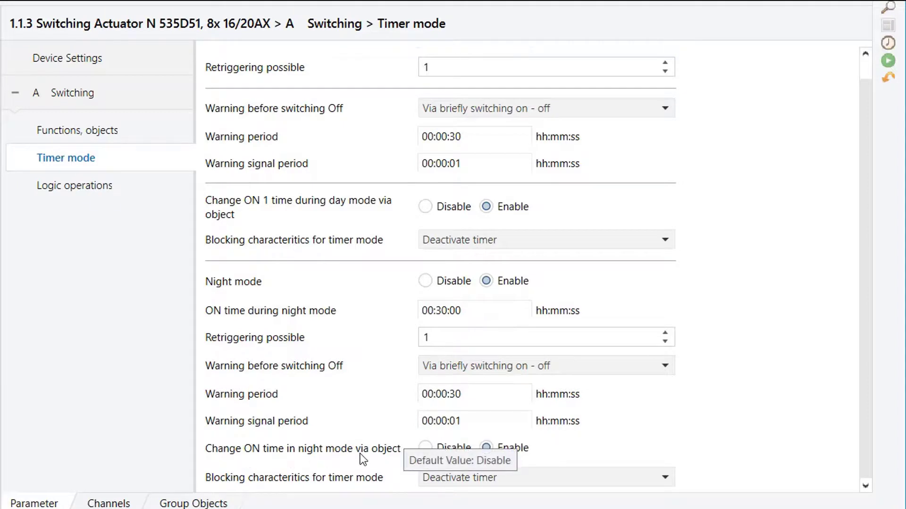
pyautogui.click(425, 448)
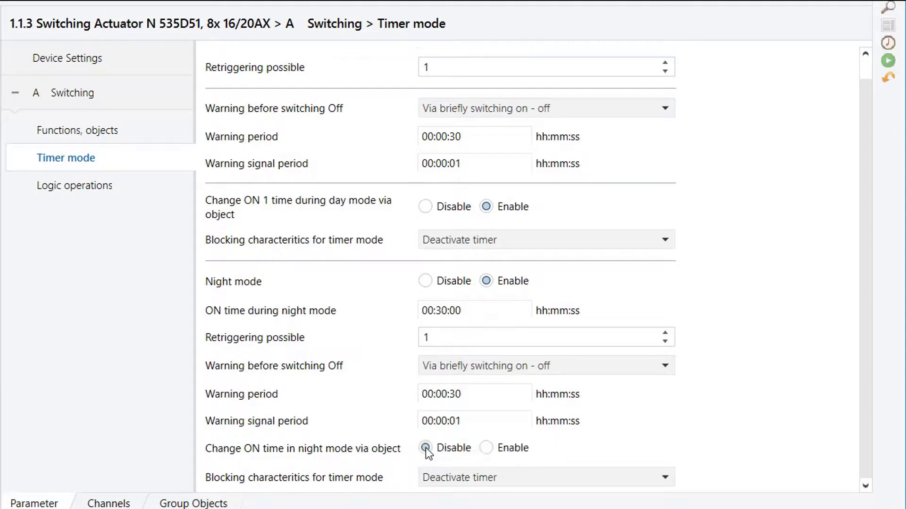
pyautogui.click(486, 448)
# - Select the Night mode, Night mode timer, Day mode timer and Lock Timer group objects
pyautogui.click(202, 502)
pyautogui.click(112, 95)
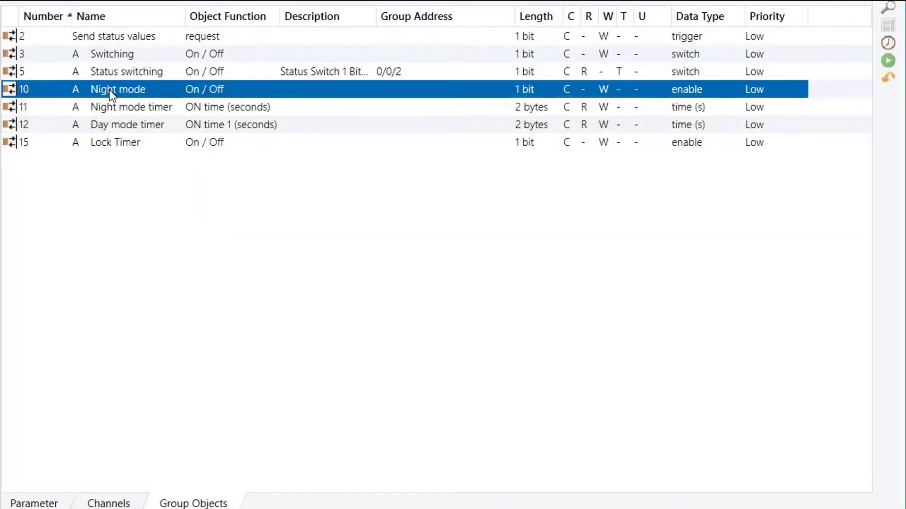
pyautogui.click(116, 113)
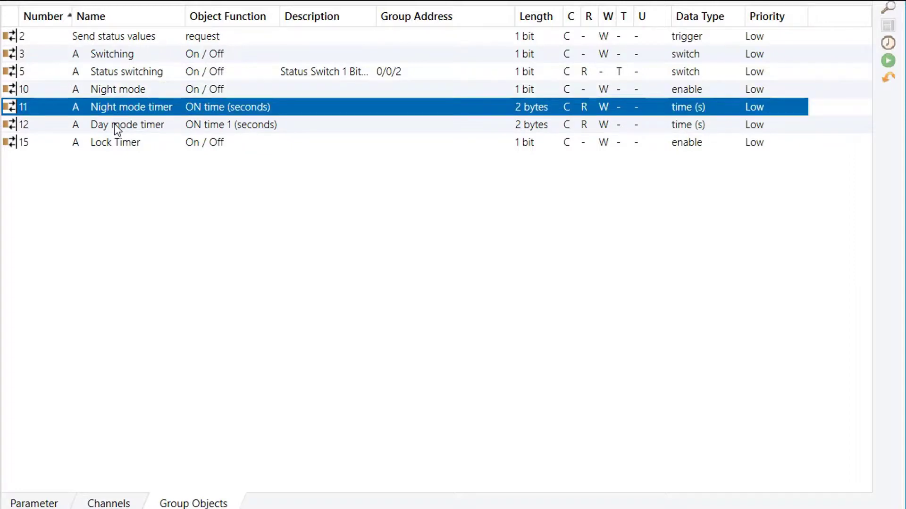
pyautogui.click(114, 125)
pyautogui.click(116, 146)
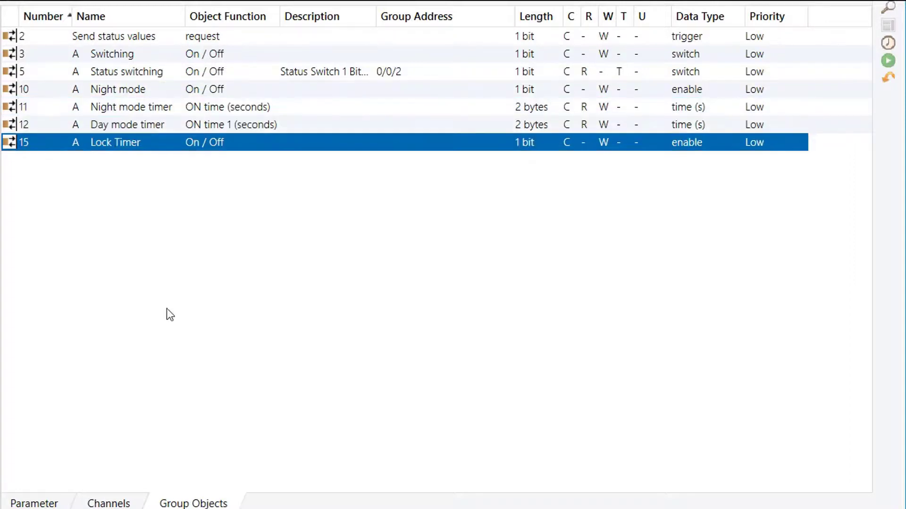